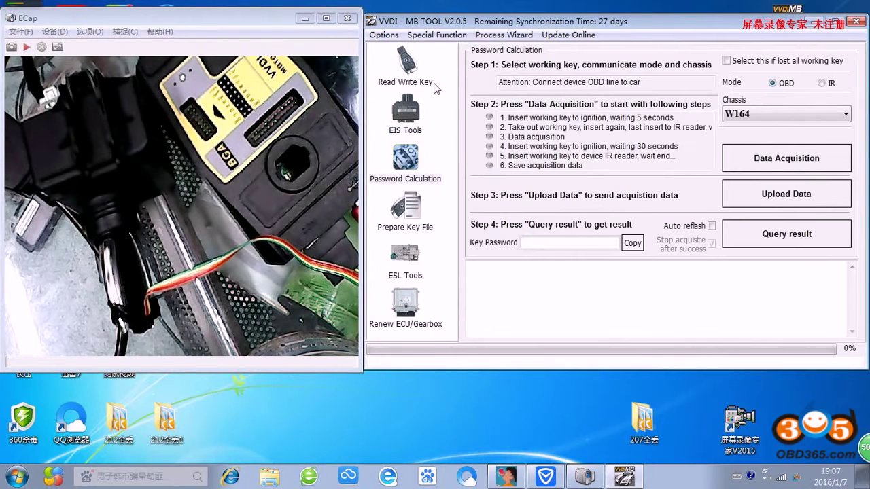
Step: Set the password calculation for all working keys lost, with chassis W166, 197, 212, 218, 246
click(847, 115)
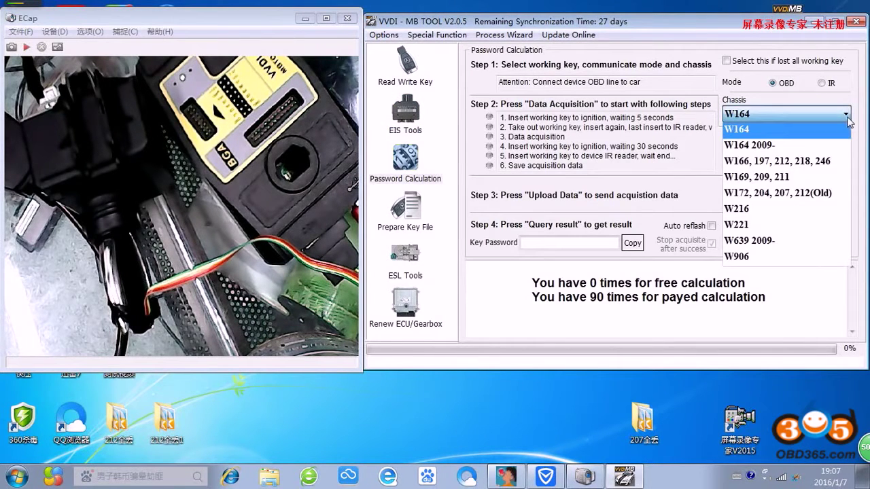
click(728, 64)
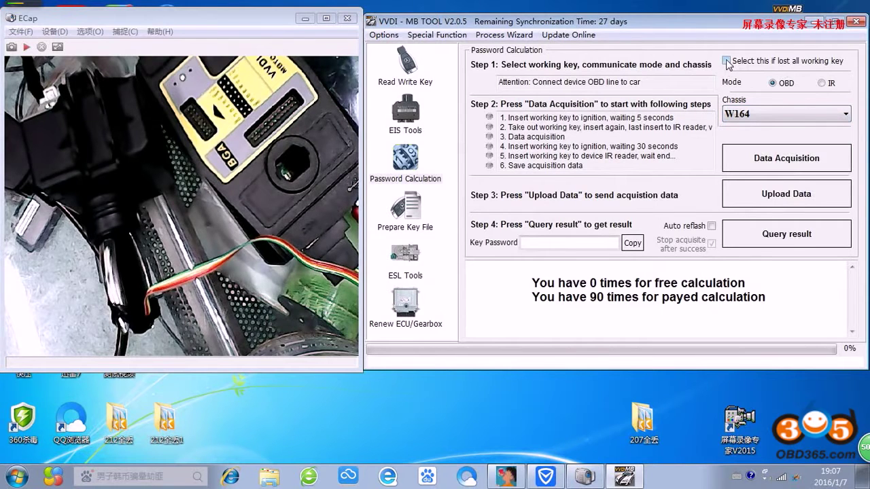
click(726, 61)
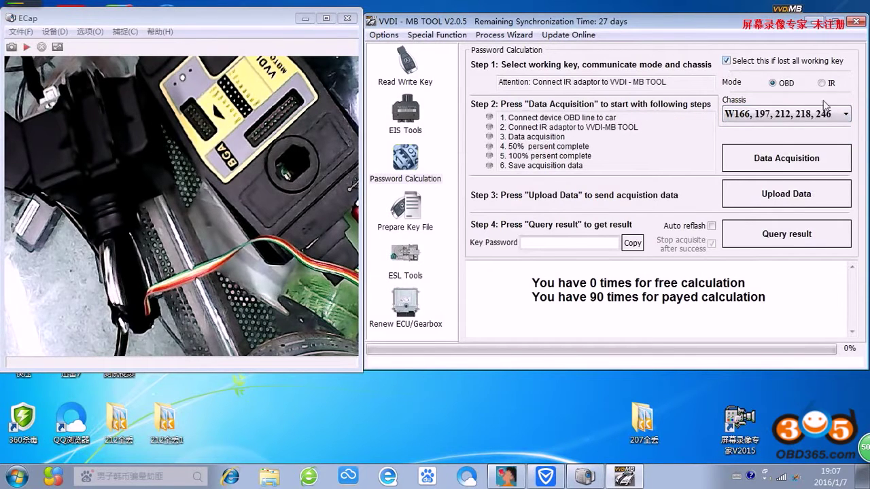
Step: Start the data acquisition and confirm that the device OBD line and the IR adaptor are connected
click(787, 159)
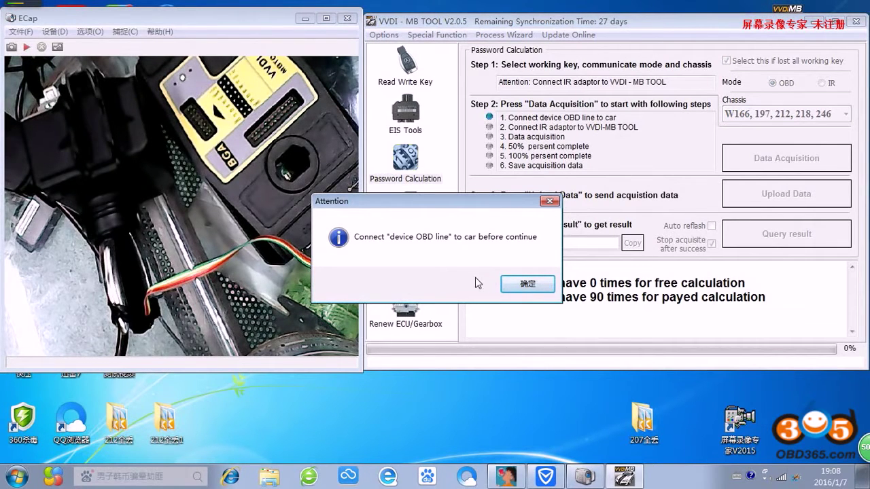
click(524, 285)
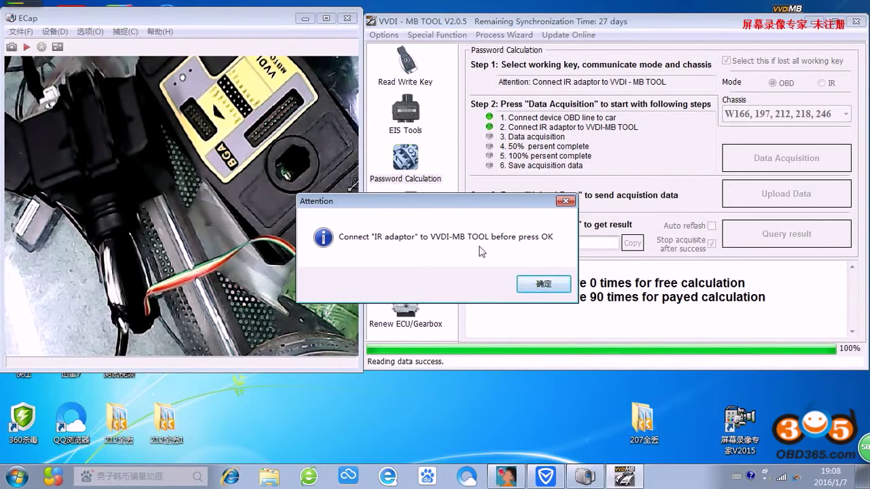
click(518, 282)
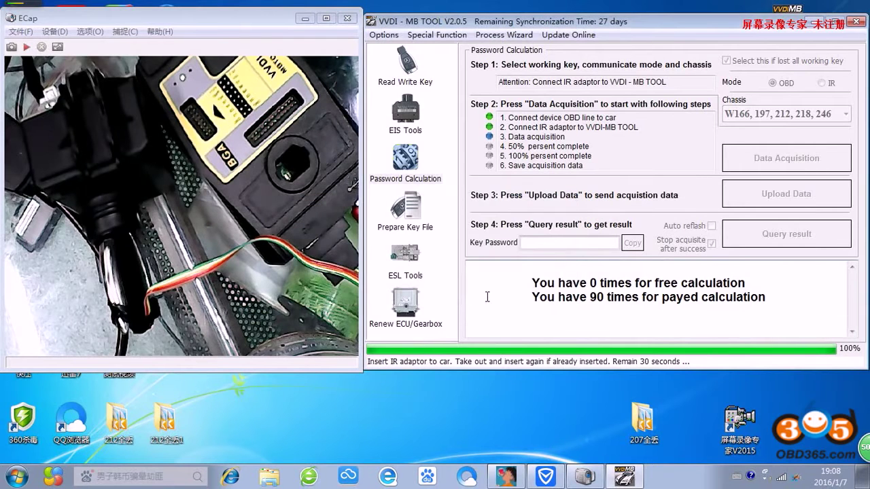
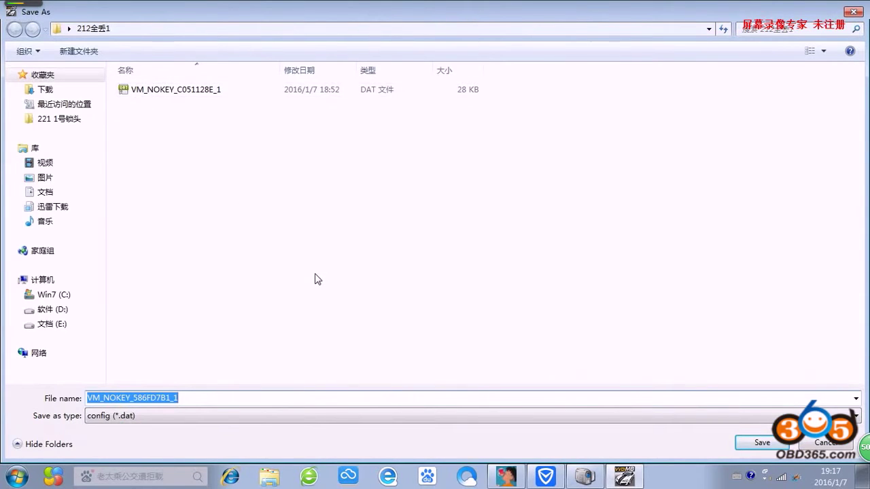
Step: Save the acquisition data as VM_NOKEY_586FD7B1_1 in the 212全丢1 folder
click(245, 399)
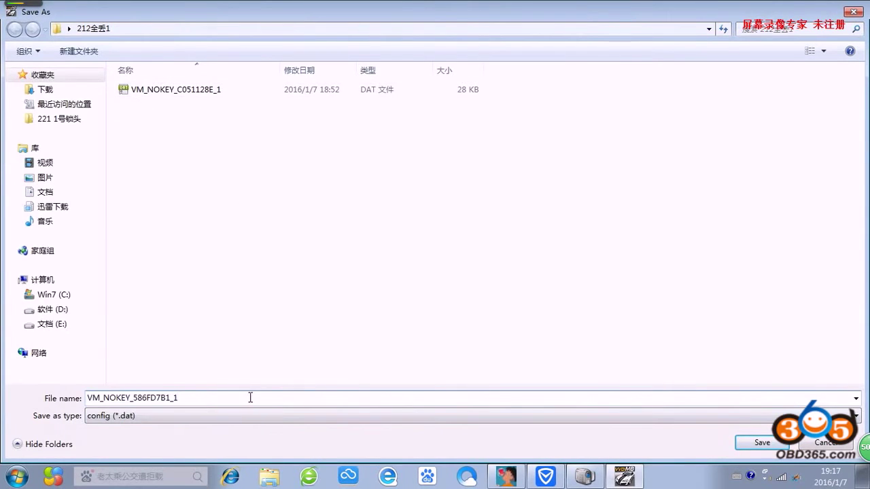
click(761, 442)
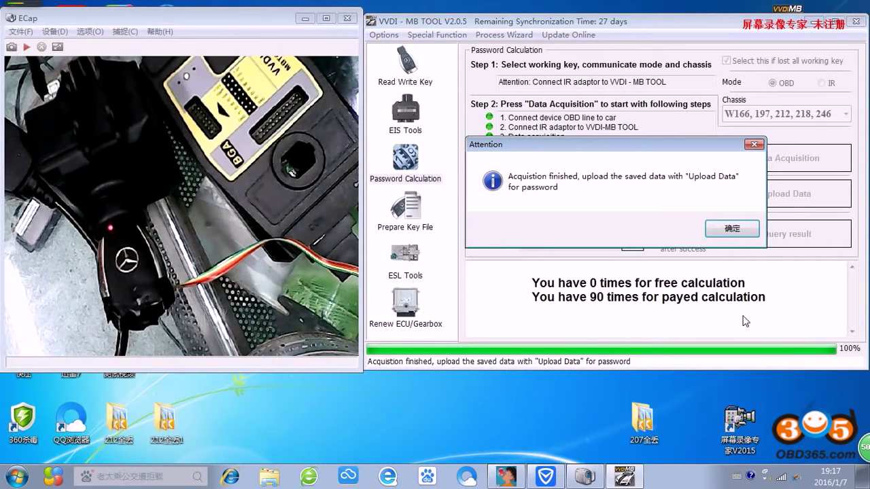
click(732, 229)
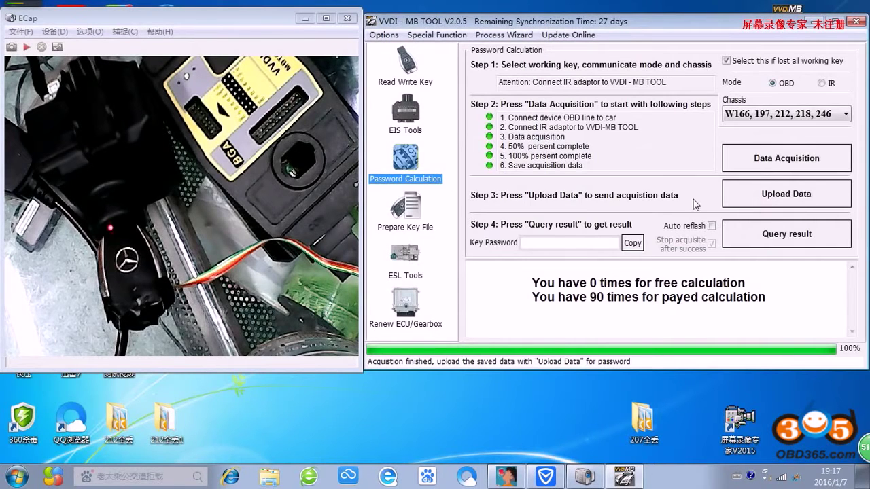
Step: Upload the acquisition file VM_NOKEY_586FD7B1_1 for password calculation
click(809, 192)
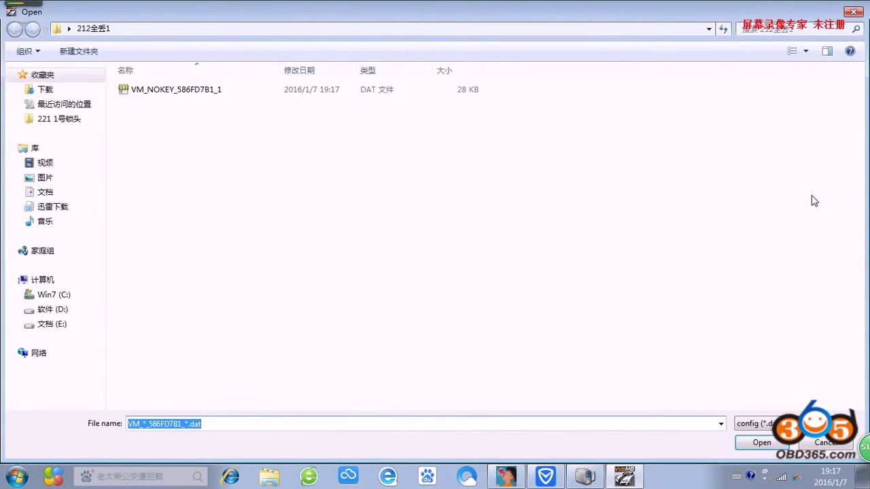
double_click(182, 92)
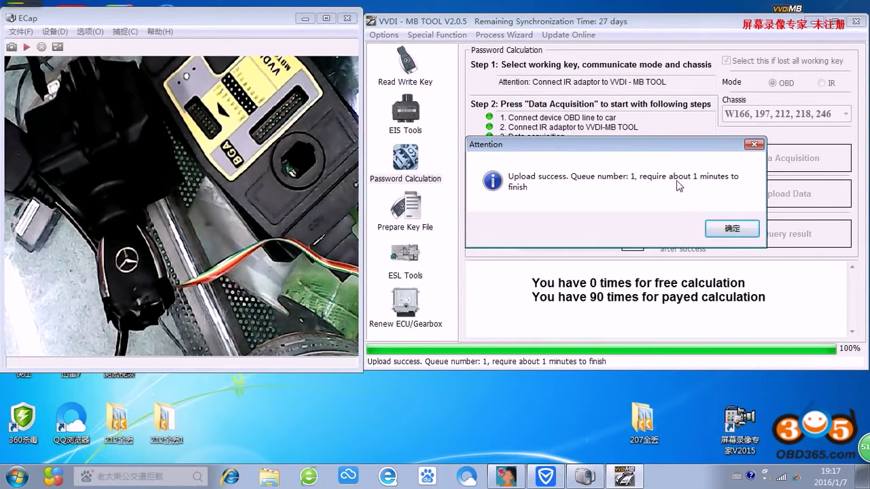
click(732, 229)
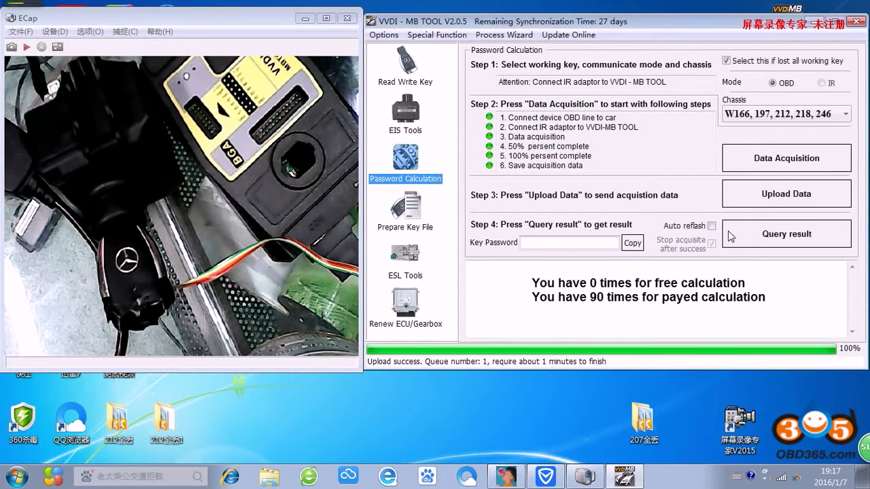
Step: Enable auto reflash and query the result of the password calculation
click(710, 226)
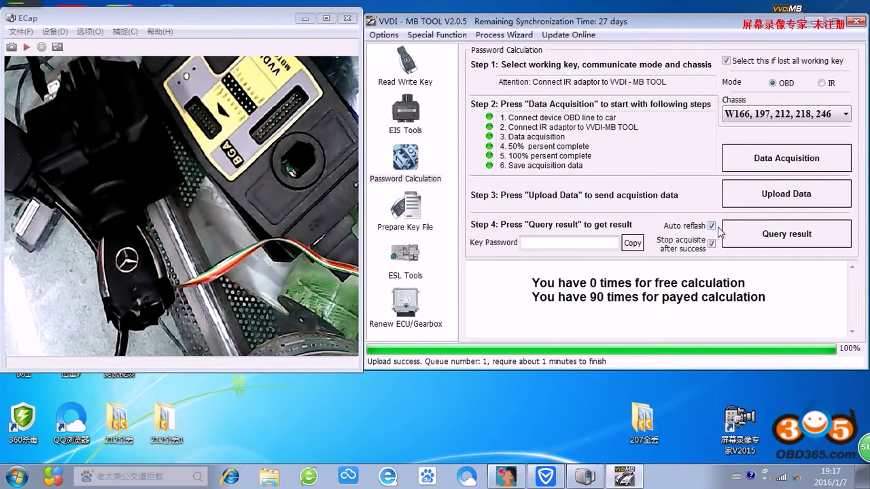
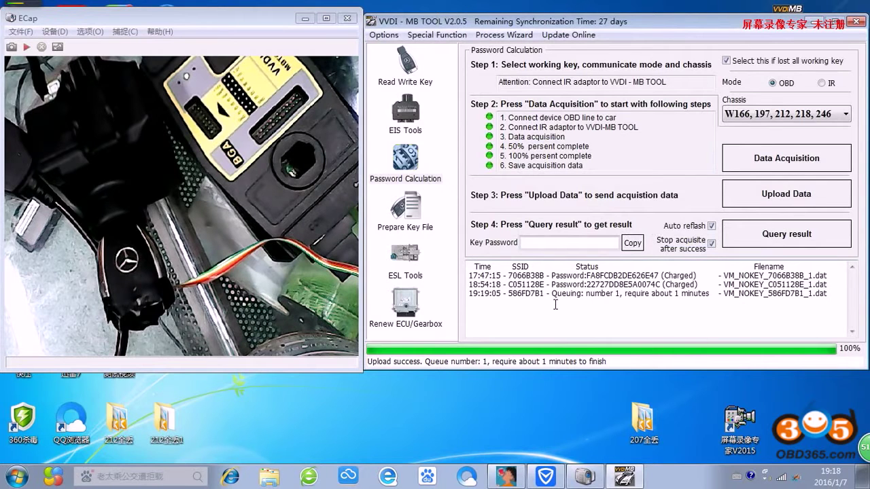
drag(554, 299, 789, 295)
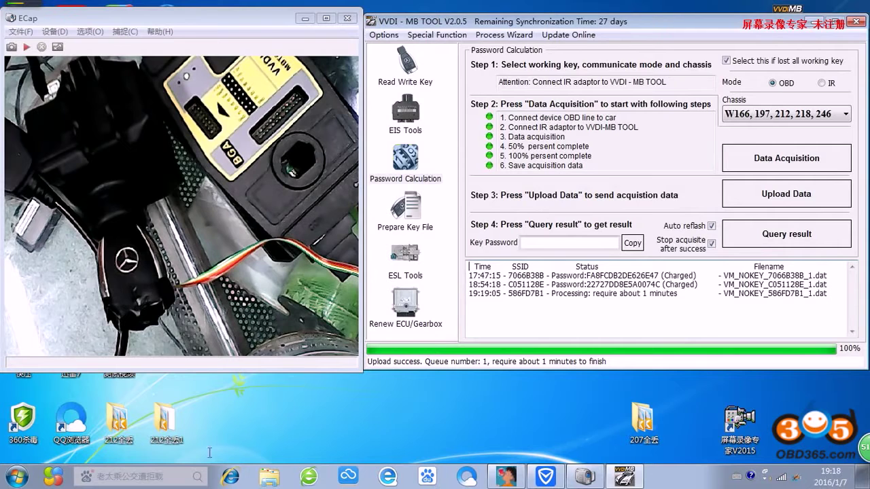
Step: Create a desktop folder named 212 ALL KEY LOST and place it beside the 212全丢1 folder
mouse_move(256, 18)
mouse_down()
mouse_move(446, 59)
mouse_move(289, 24)
mouse_move(175, 17)
mouse_move(240, 11)
mouse_up()
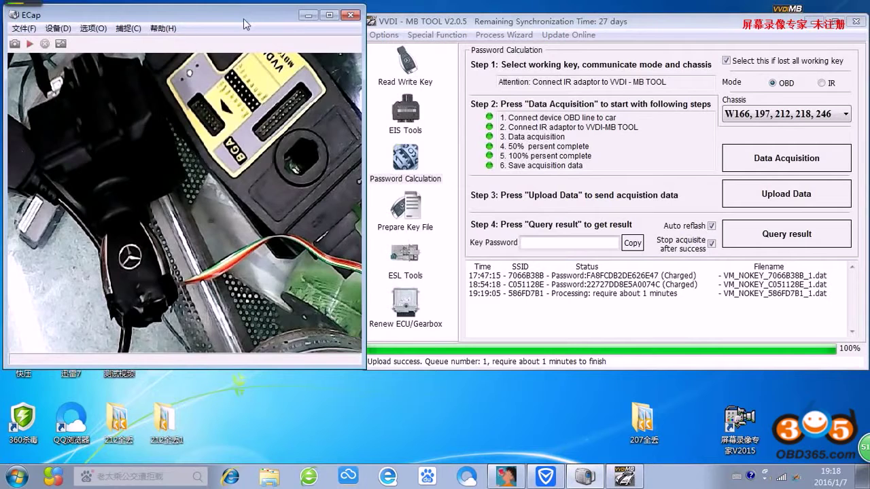
right_click(228, 431)
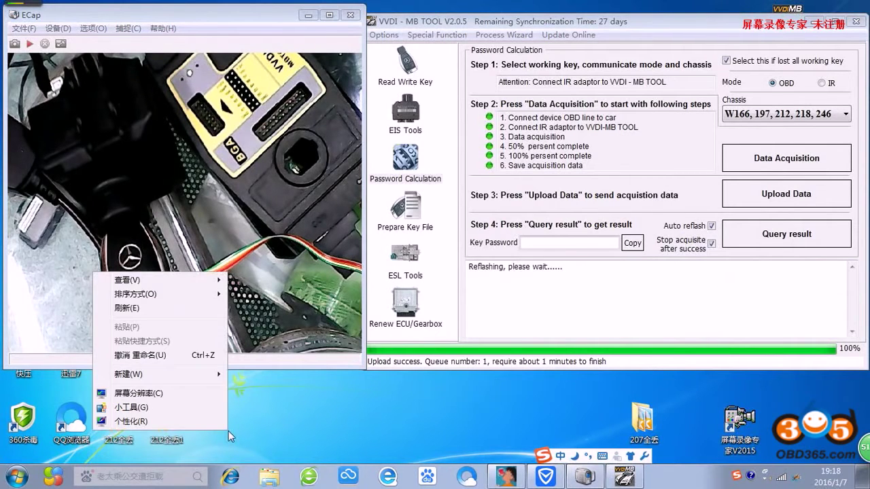
mouse_move(192, 377)
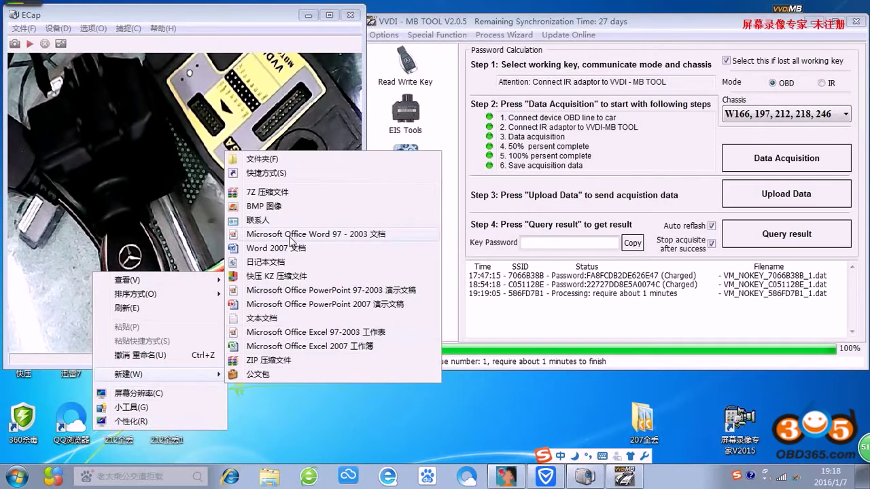
click(270, 160)
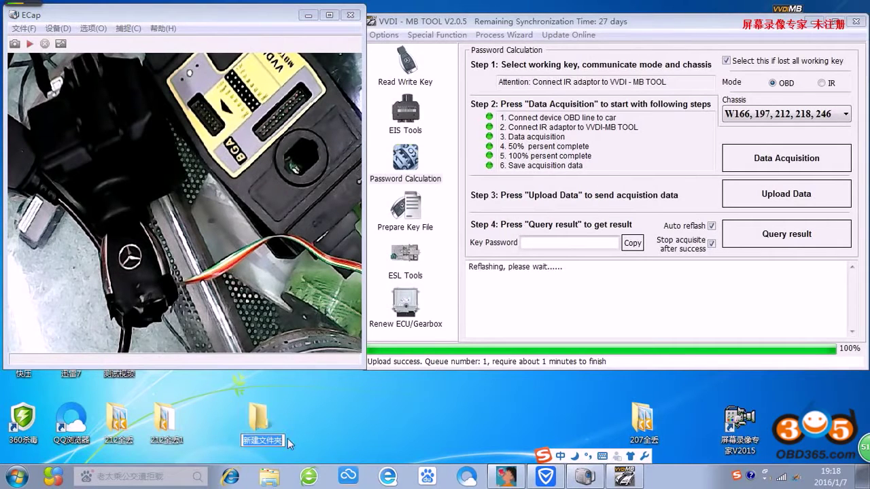
text(212)
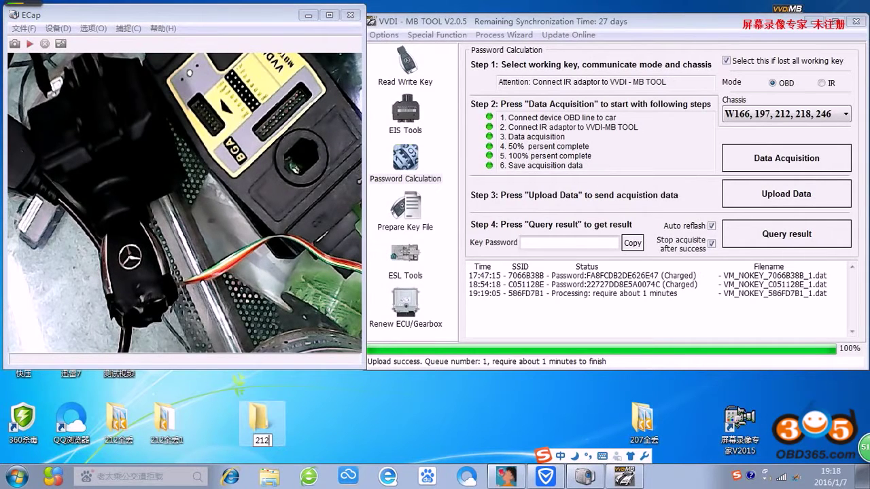
text(a)
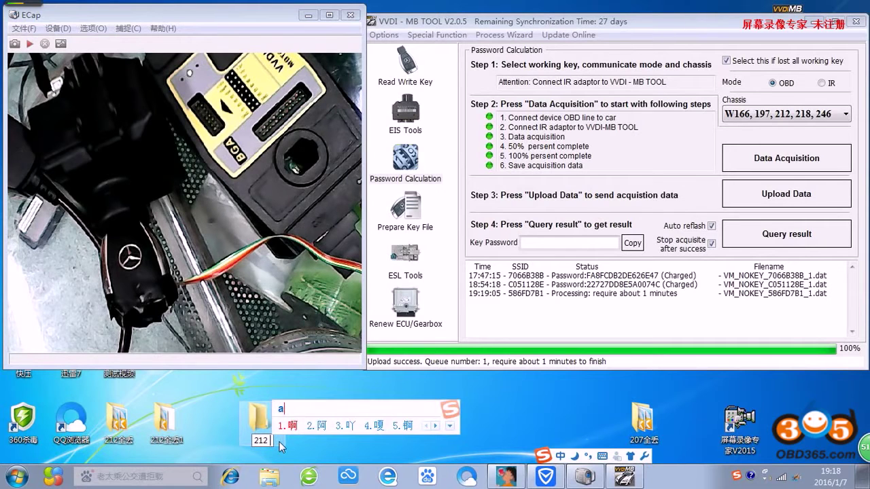
key(BackSpace)
text(ALL)
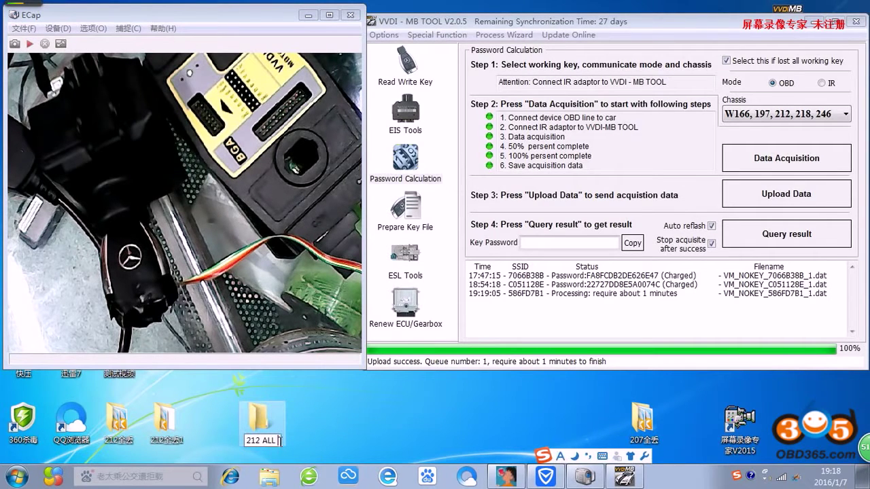
text( KEY L)
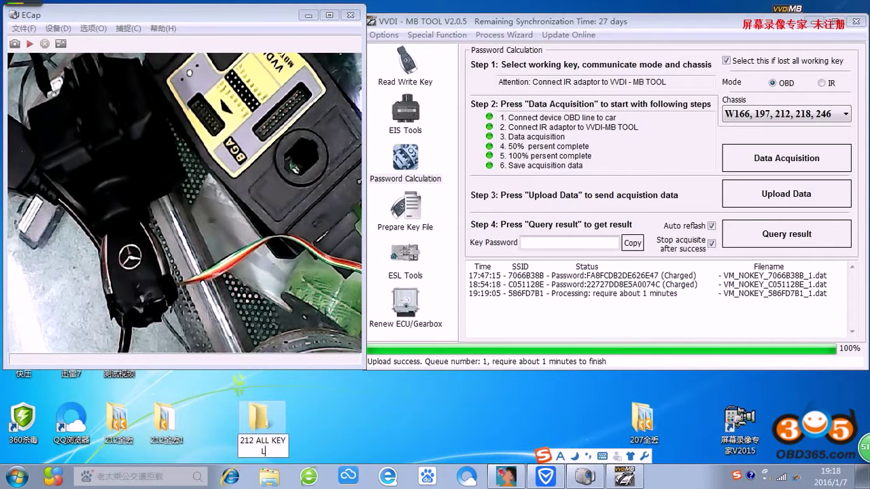
text(OST)
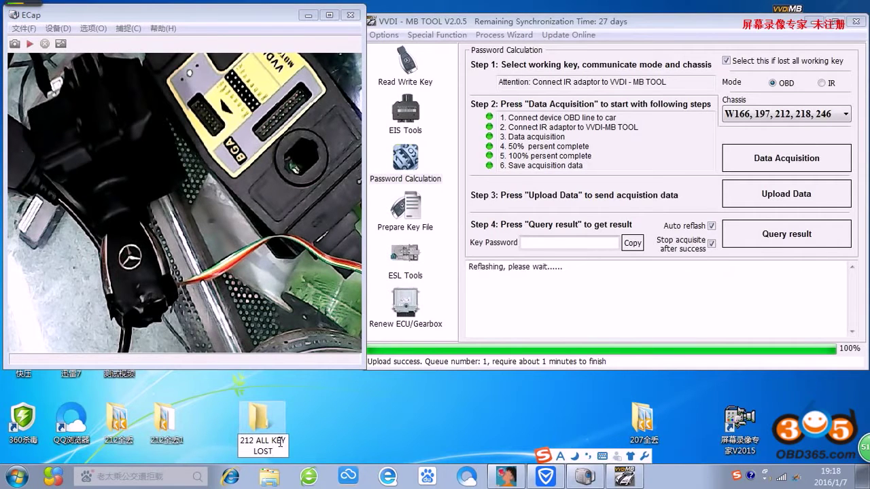
key(Return)
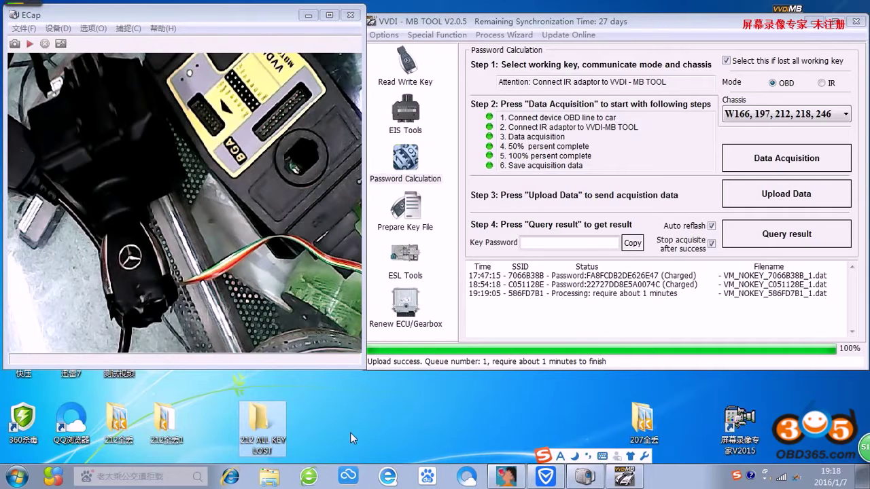
drag(272, 423, 224, 420)
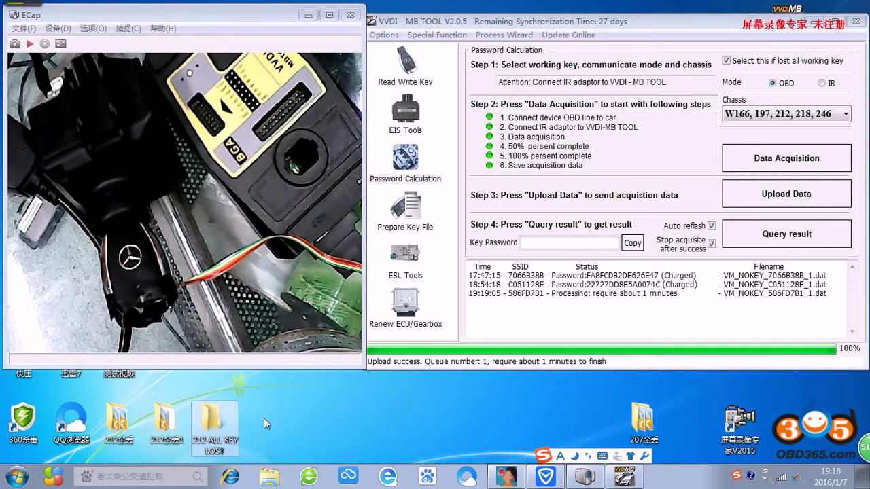
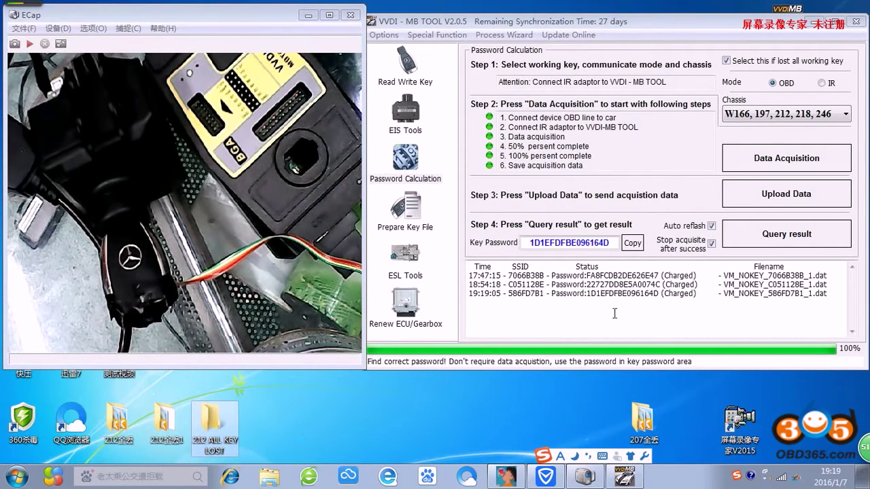
Step: Copy the calculated key password to the clipboard
drag(588, 294, 658, 295)
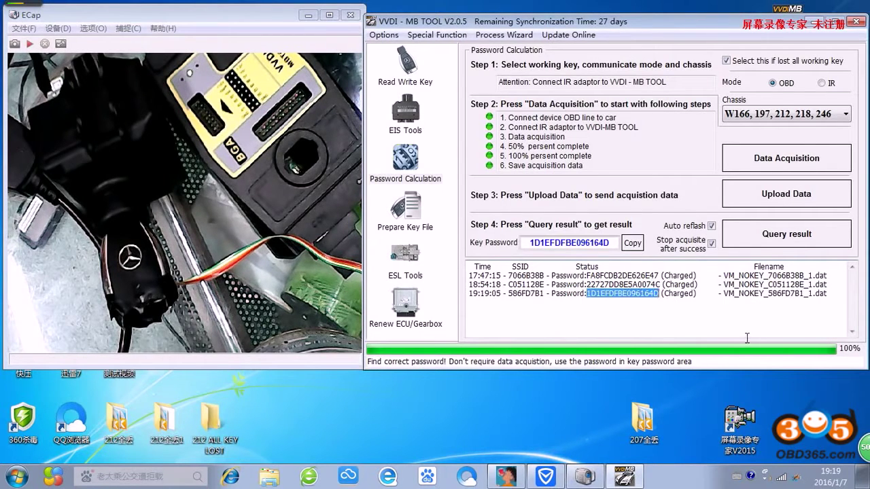
click(633, 245)
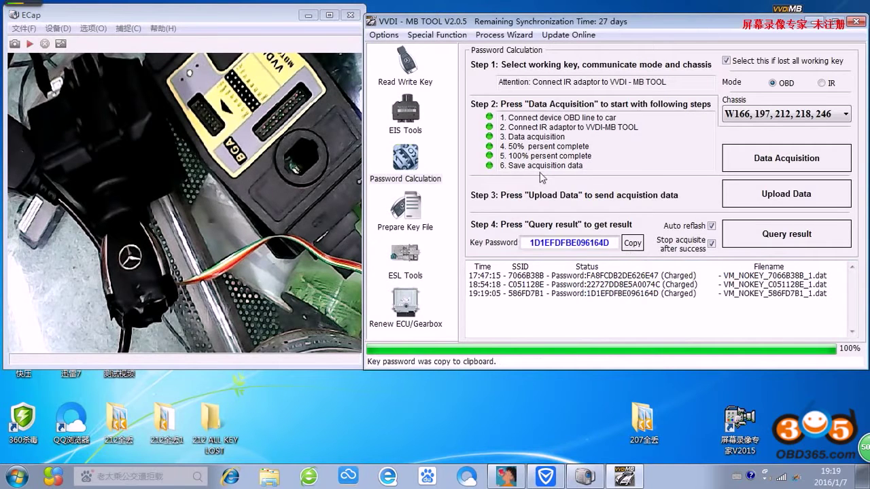
Step: Read the EIS data over OBD and paste the calculated key password into the Key Pass. field
click(410, 114)
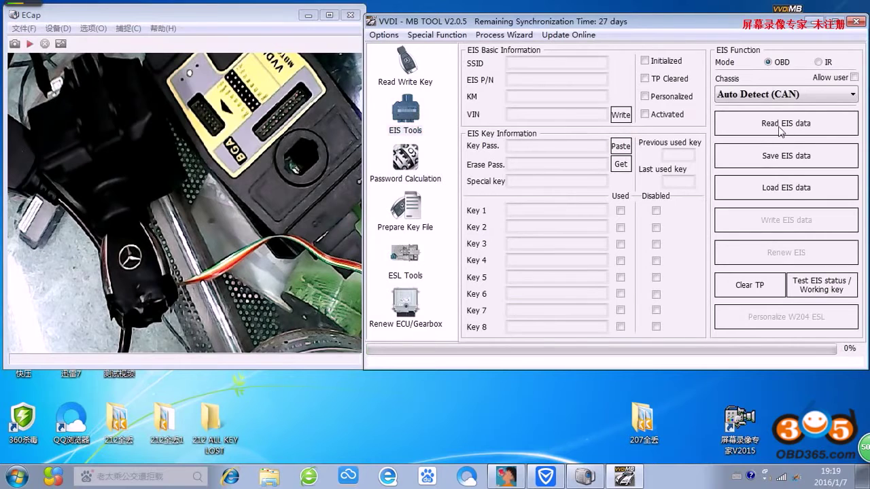
click(780, 126)
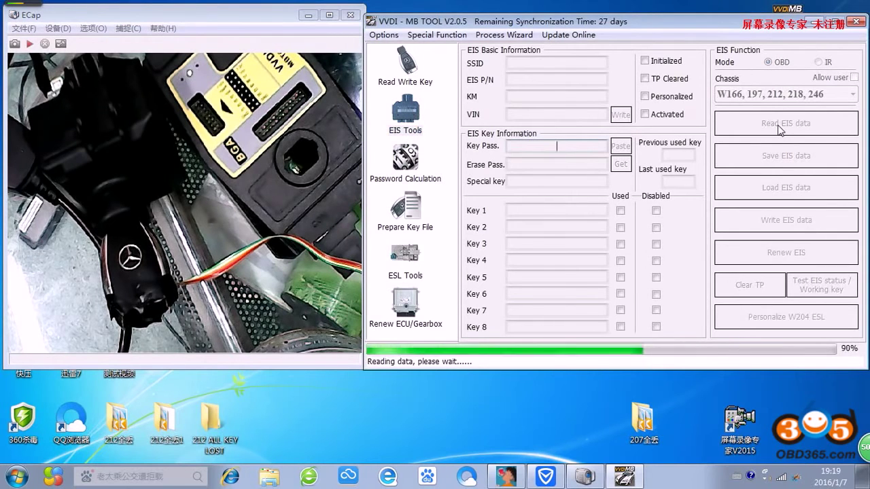
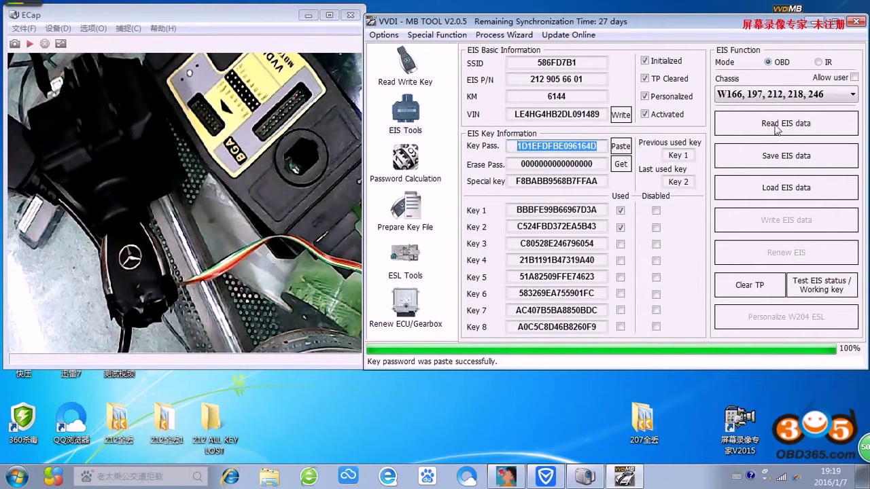
Step: Save the EIS data to the 212 ALL KEY LOST folder as VVDIMB_EIS_OBD_586FD7B1 and, in HC05 format, as EIS_OBD_586FD7B1
click(764, 162)
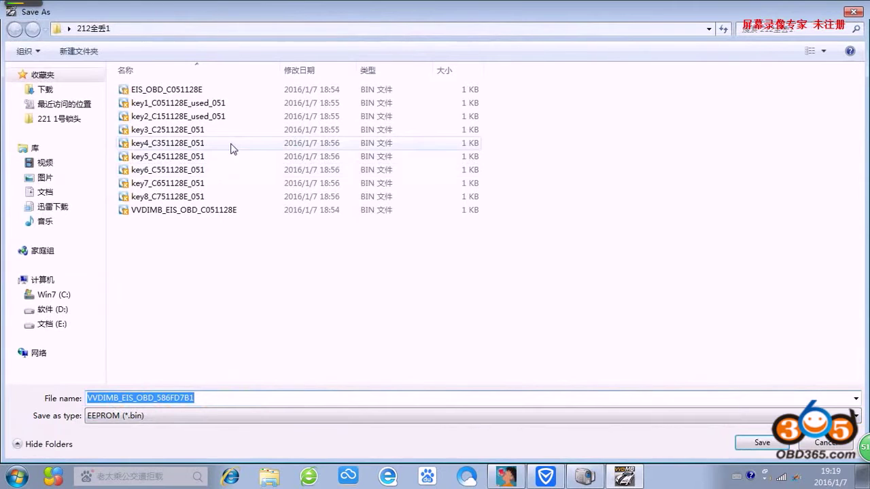
click(709, 32)
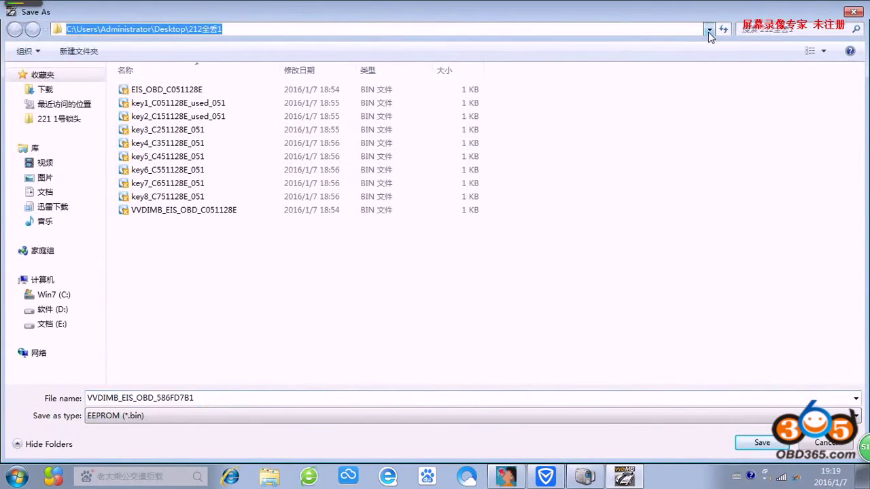
click(308, 44)
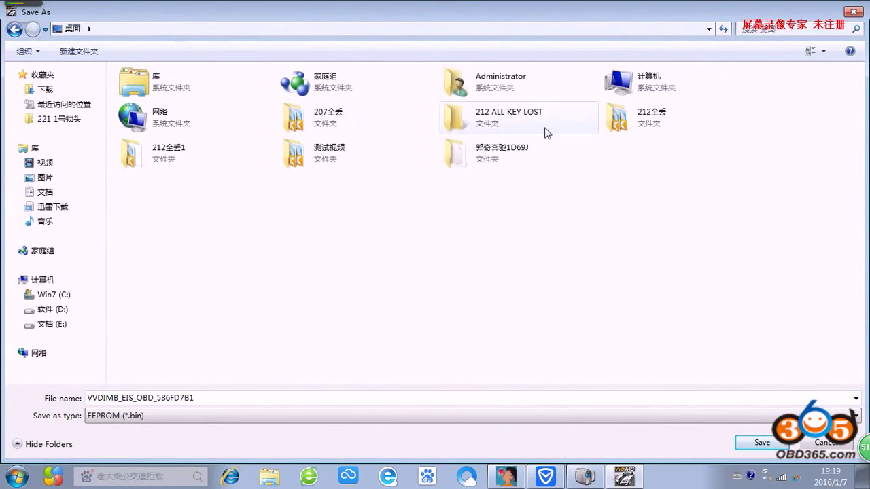
double_click(497, 130)
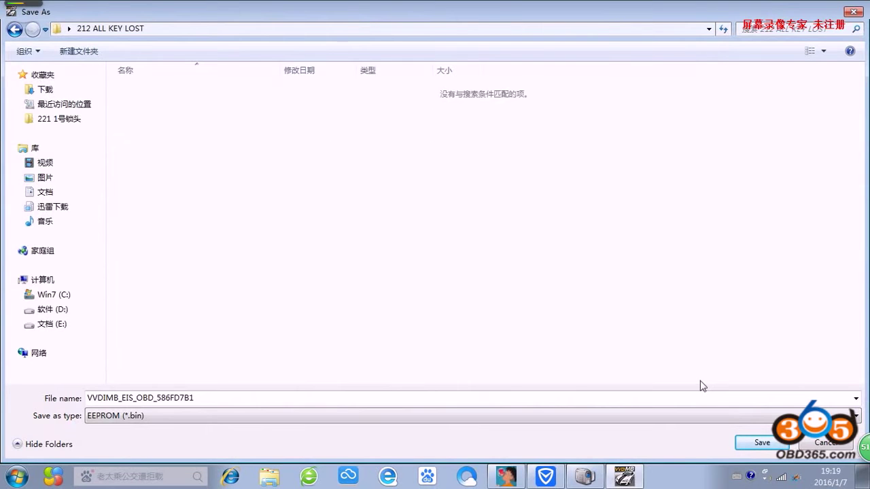
click(758, 441)
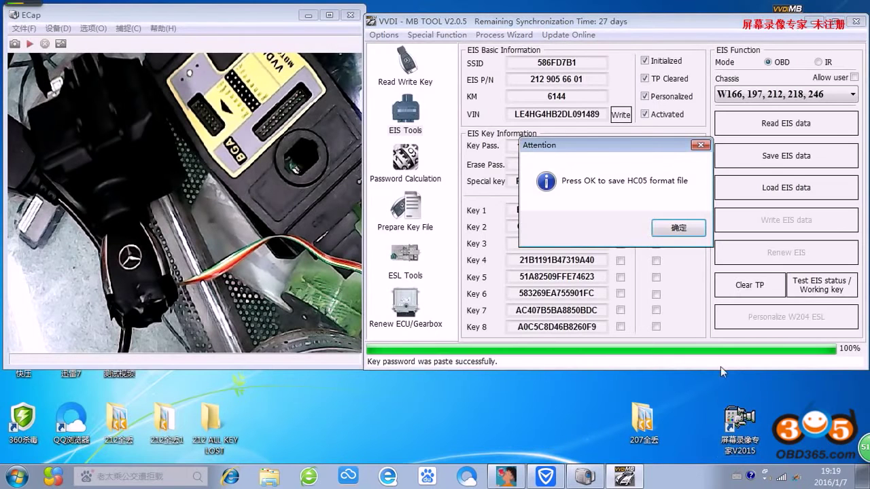
click(676, 231)
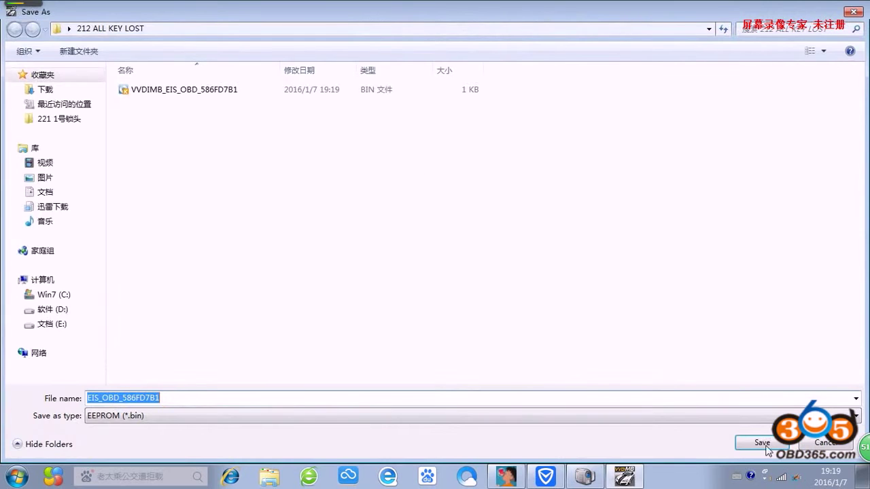
click(764, 443)
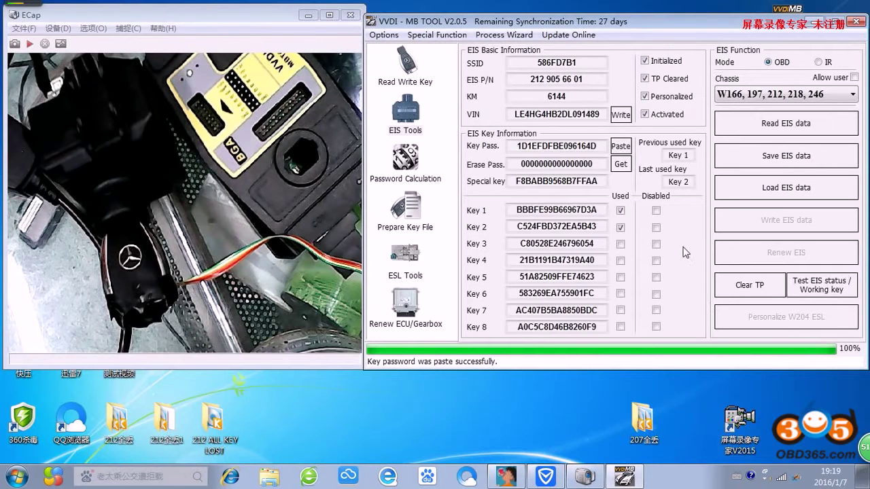
Step: Load the saved EIS file VVDIMB_EIS_OBD_586FD7B1 for preparing key files
click(407, 214)
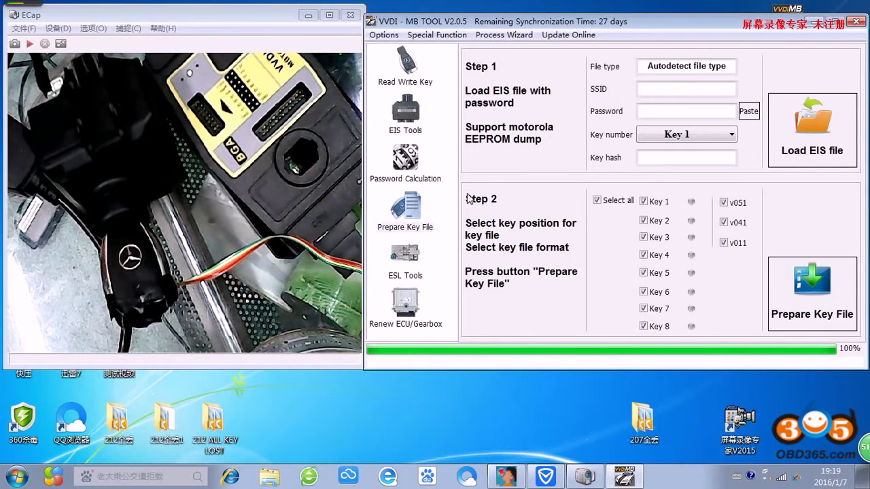
click(816, 146)
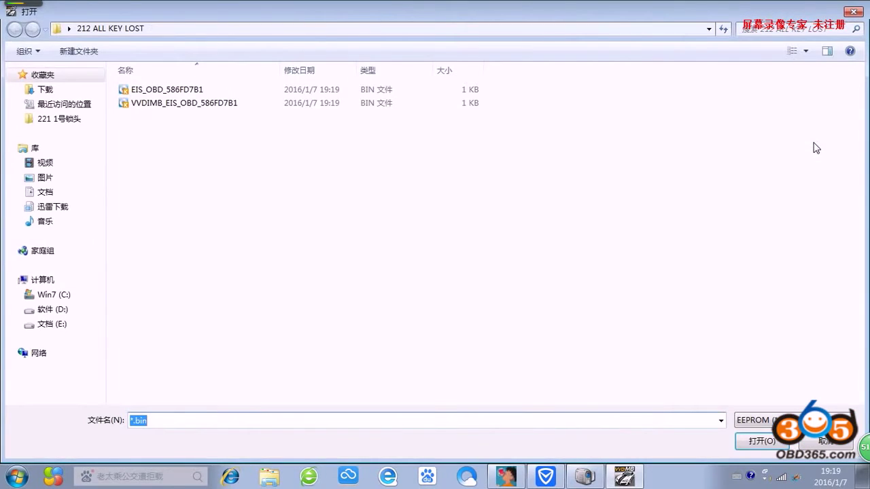
click(241, 106)
double_click(184, 102)
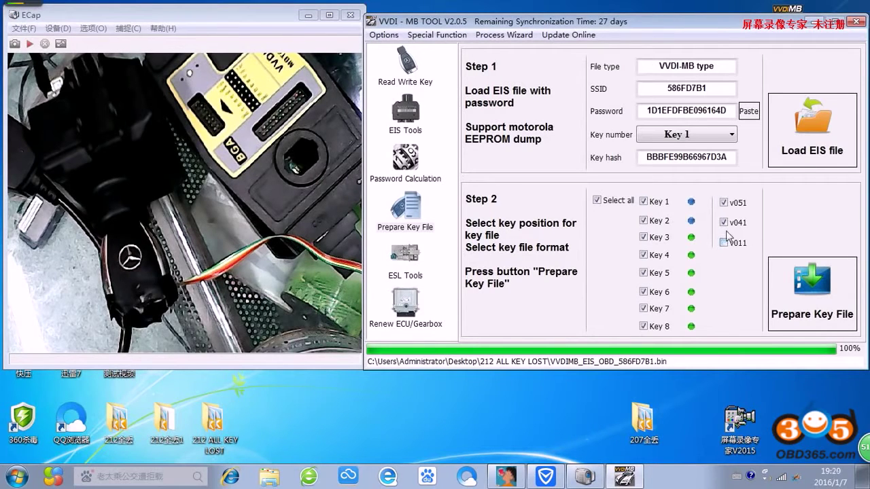
Step: Prepare v051 key files for all eight key positions and save them in the 212 ALL KEY LOST folder
click(807, 303)
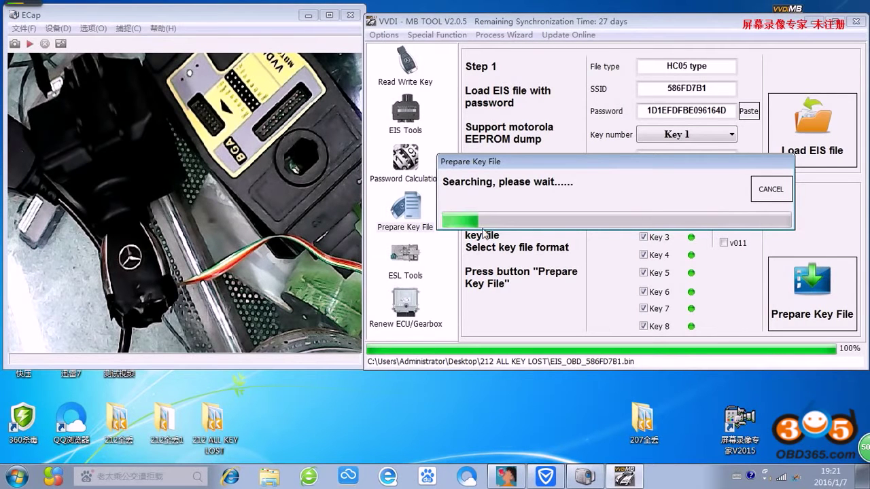
mouse_move(623, 480)
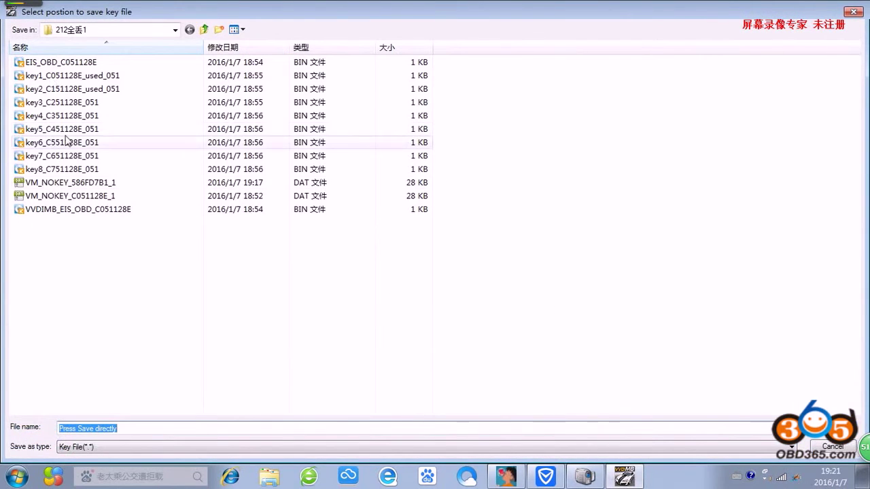
click(175, 30)
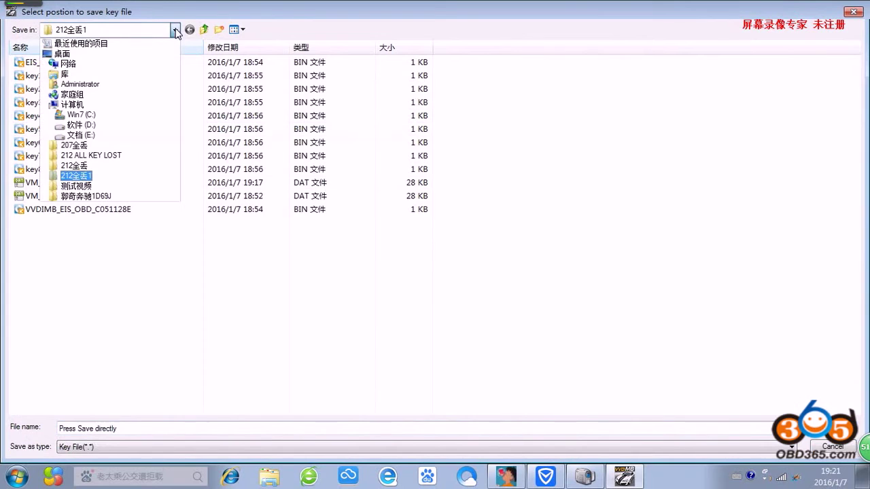
click(110, 156)
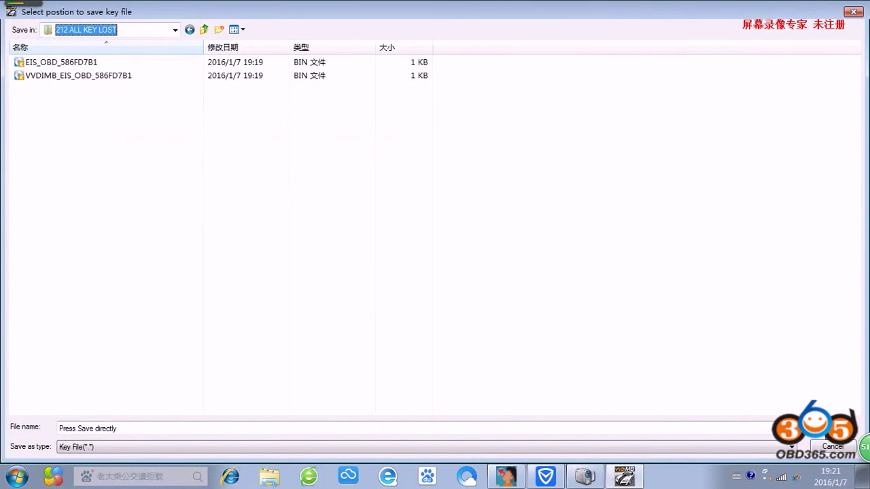
key(Return)
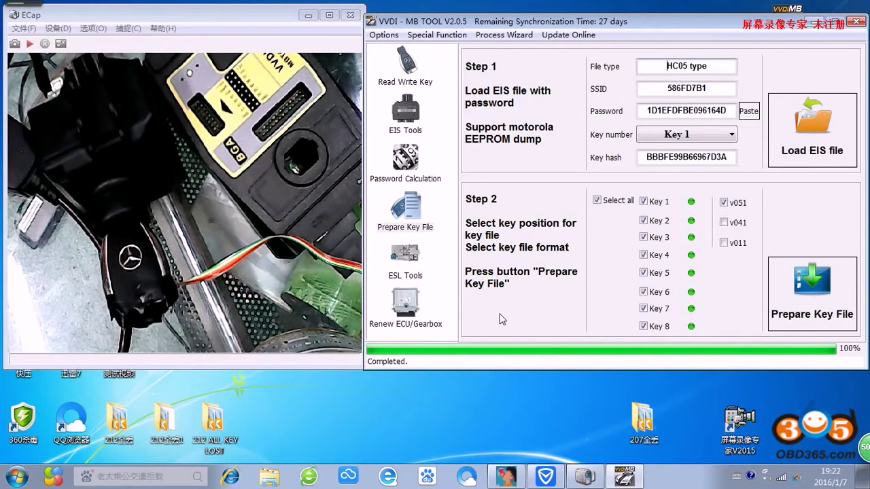
Step: Identify the new key over IR and check its usage status
click(407, 68)
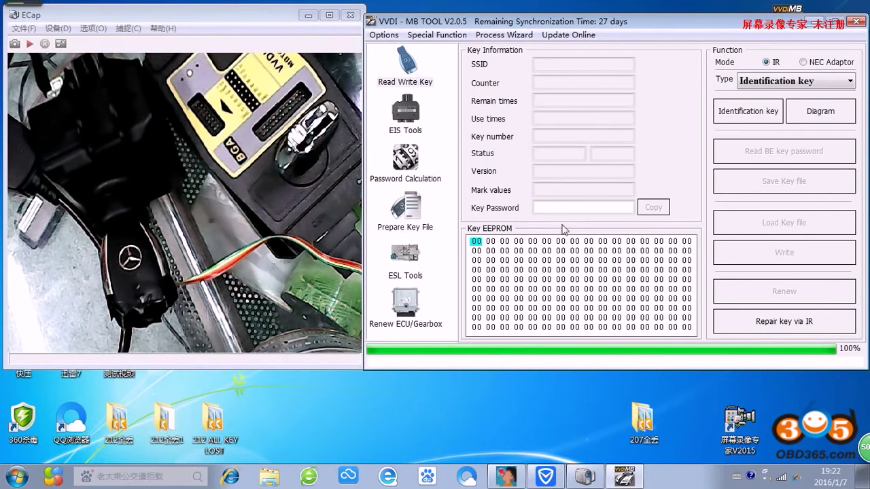
click(759, 117)
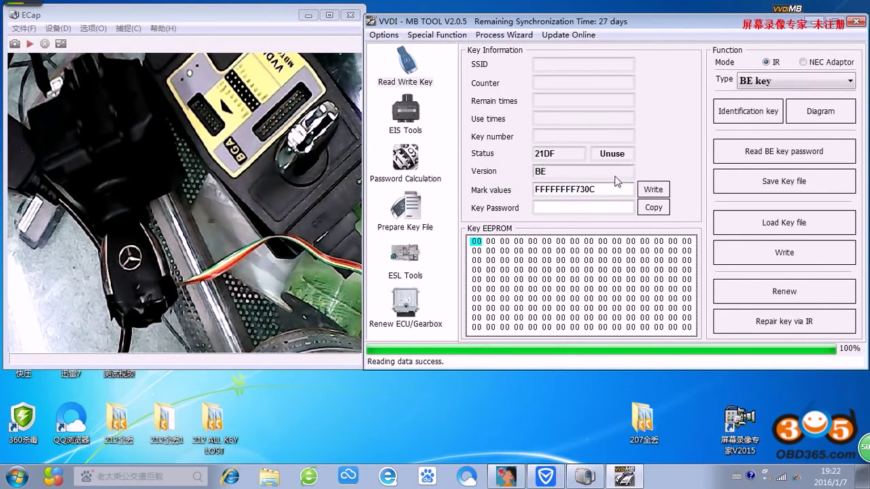
drag(598, 152, 639, 152)
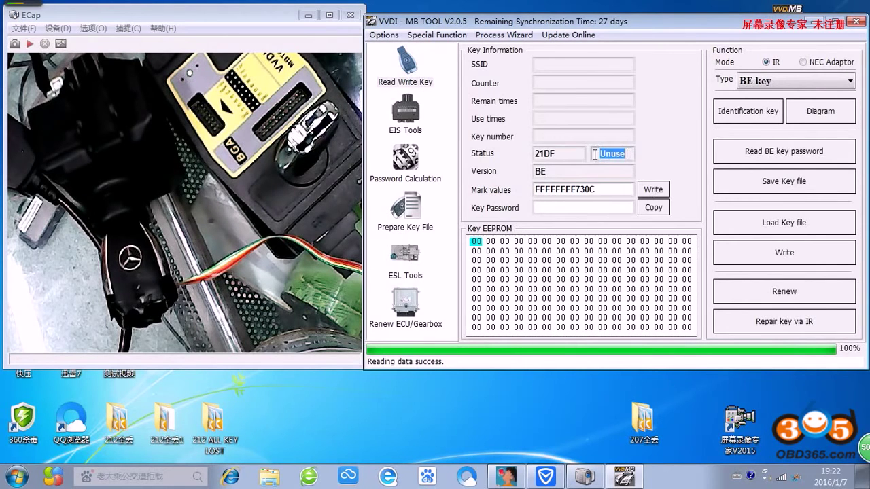
Step: Write the key file key8_5F6FD7B1_051 to the BE key and identify the key again to check its key number
click(772, 228)
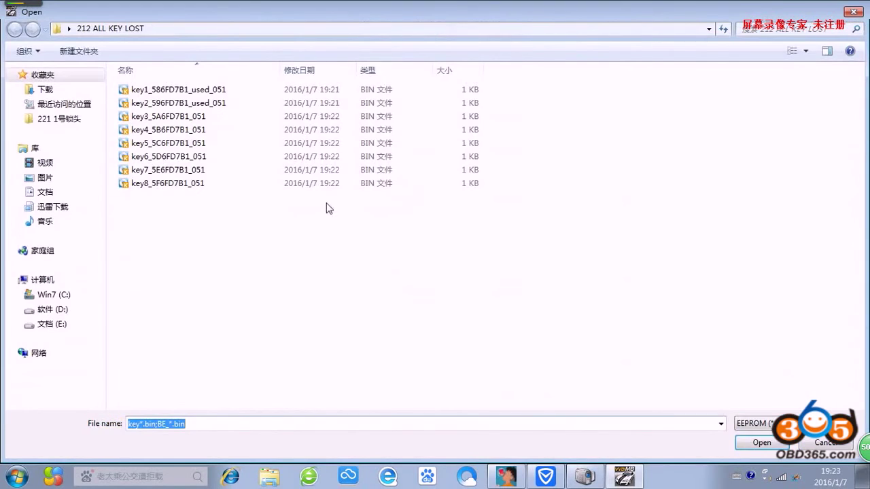
double_click(219, 184)
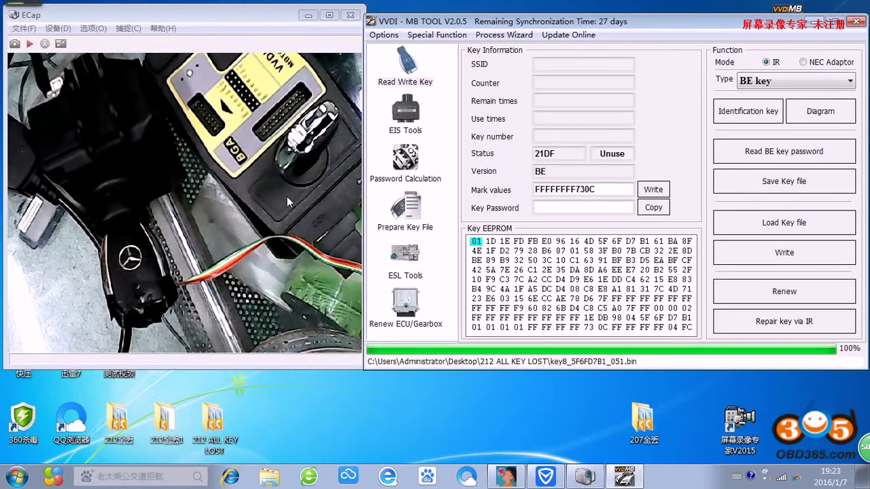
click(789, 253)
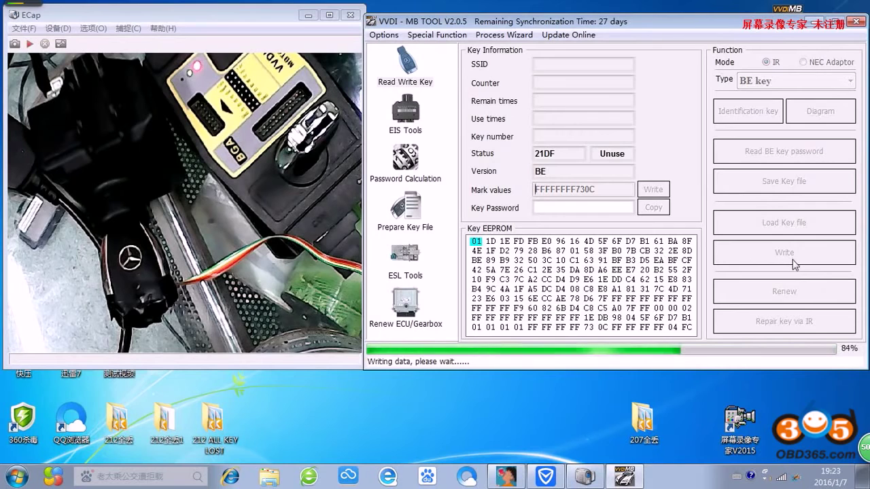
click(753, 114)
double_click(536, 136)
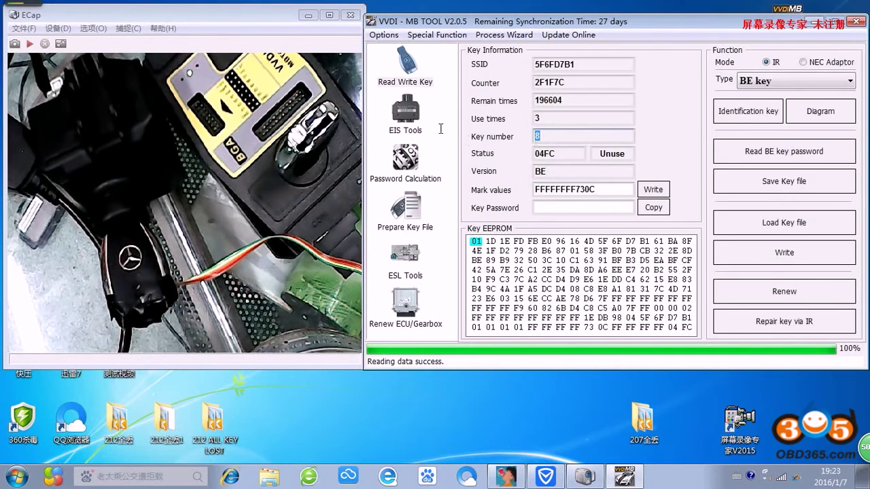
Step: Read the EIS data over OBD with the new key, repeat the reading, and check the used state of Key 8
click(404, 117)
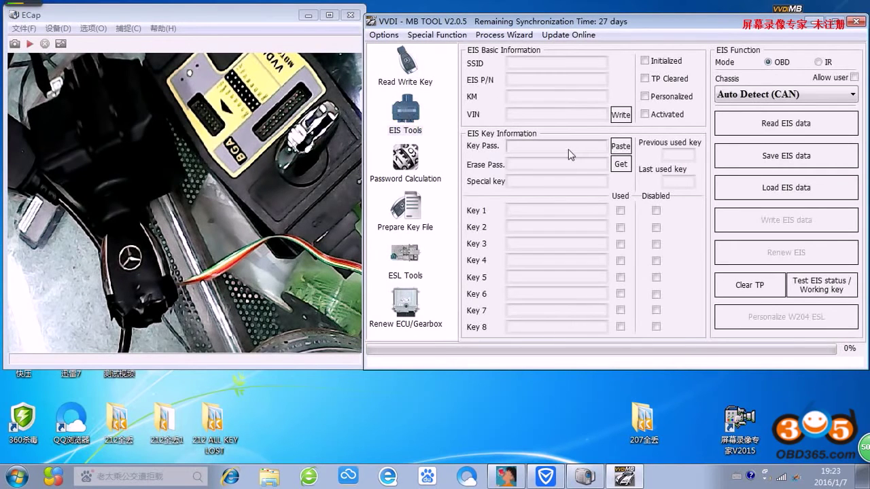
click(768, 125)
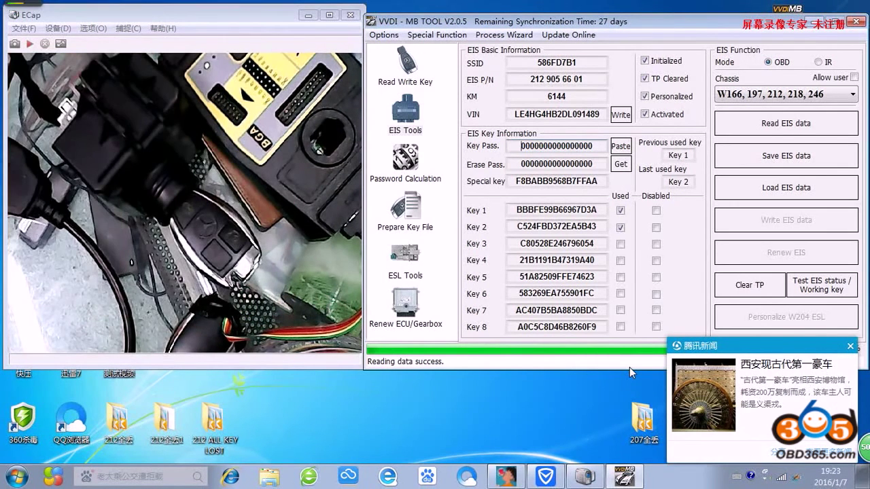
click(850, 345)
click(746, 125)
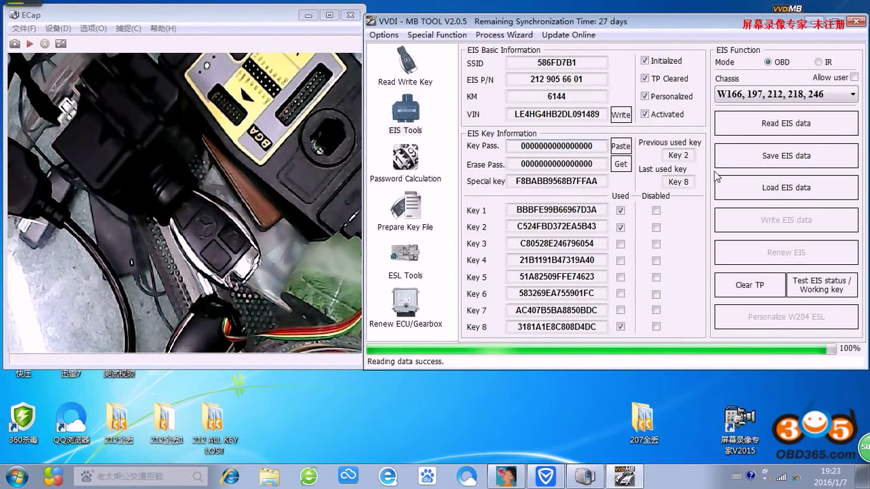
click(620, 326)
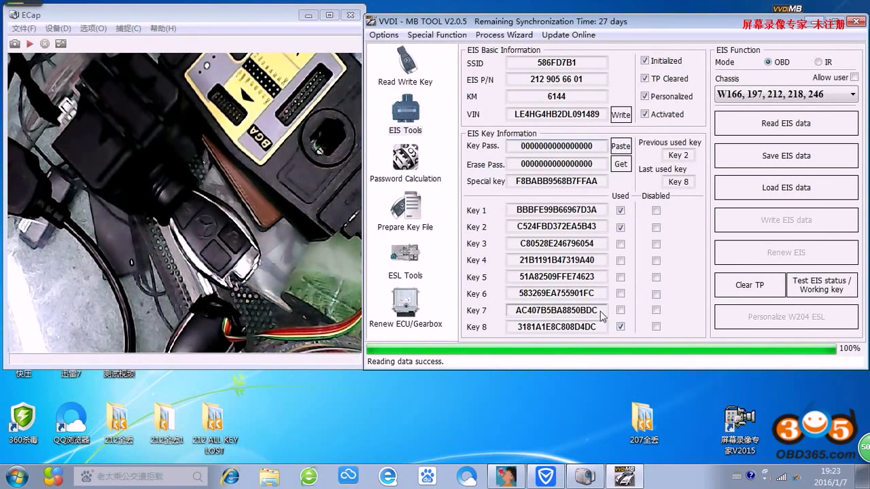